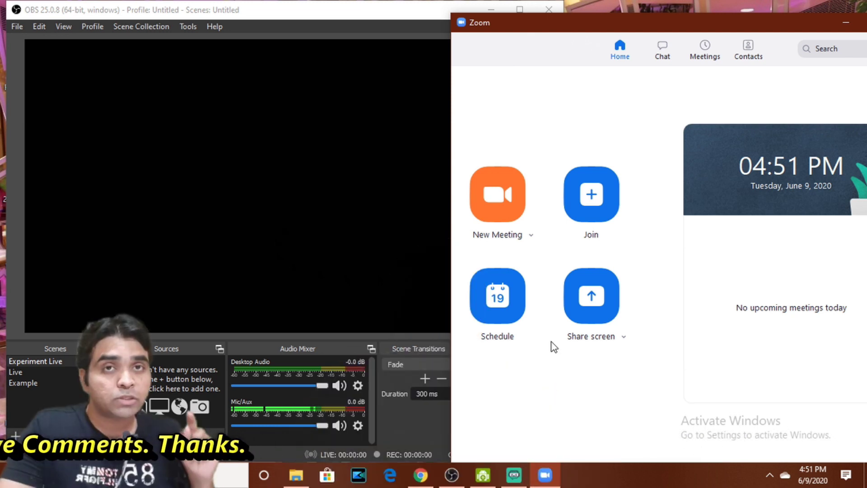
Start a new Zoom meeting with computer audio and move the meeting window clear of the OBS preview
left_click(500, 195)
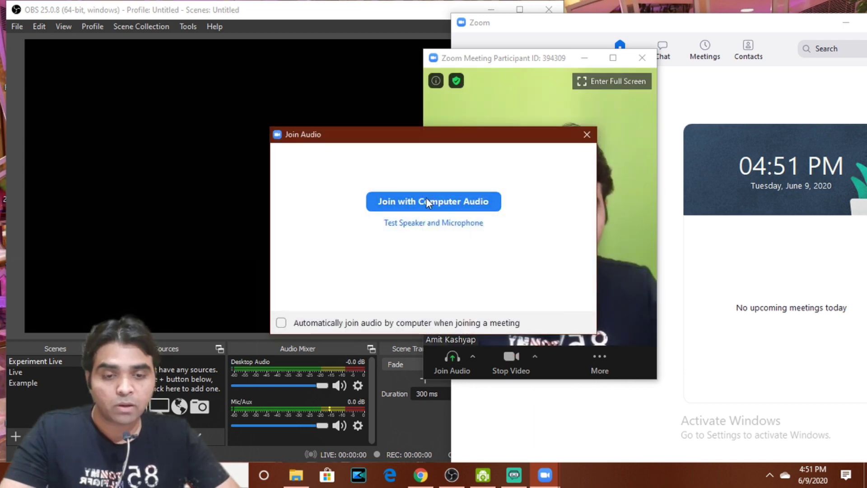
left_click(425, 200)
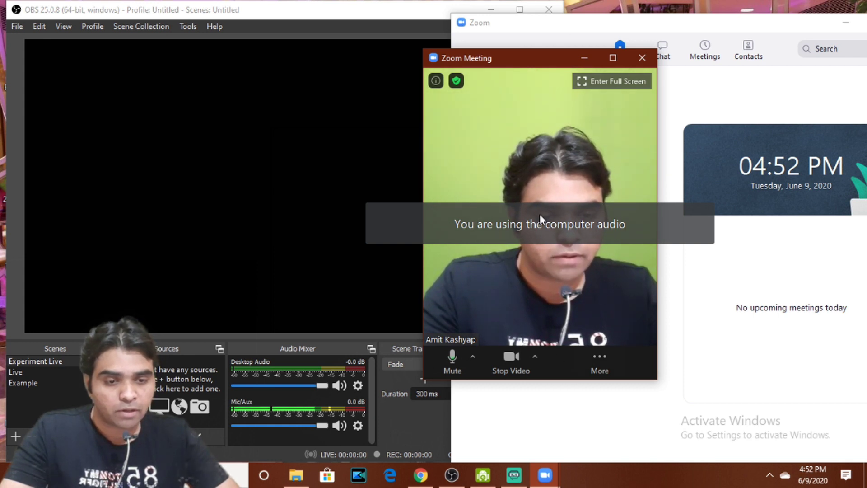
left_click_drag(505, 52, 528, 23)
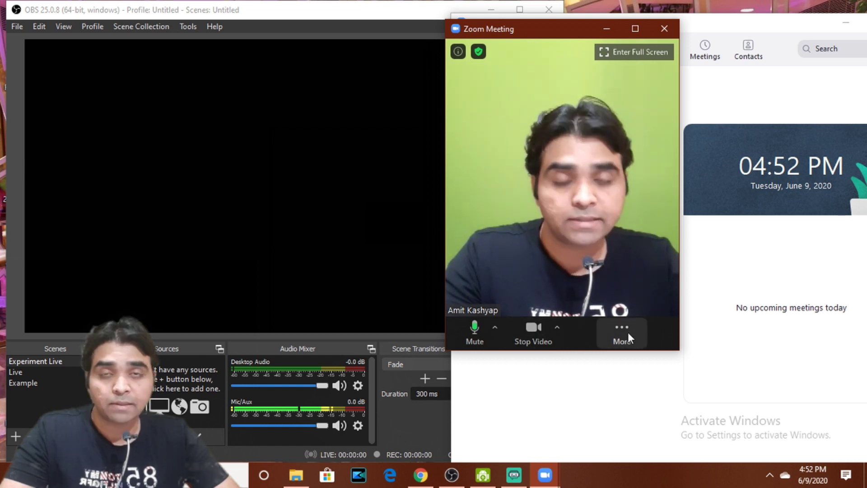
Show the meeting's participants list and admit the waiting participant Galaxy M30s
left_click(617, 334)
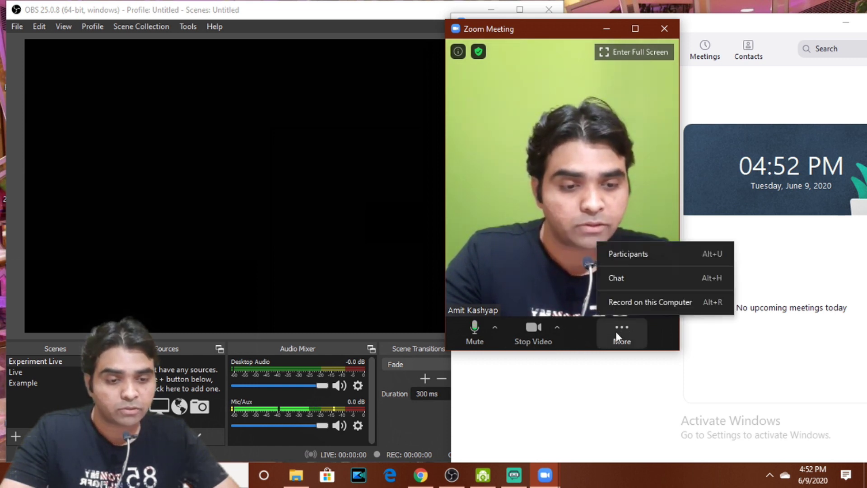
left_click(649, 258)
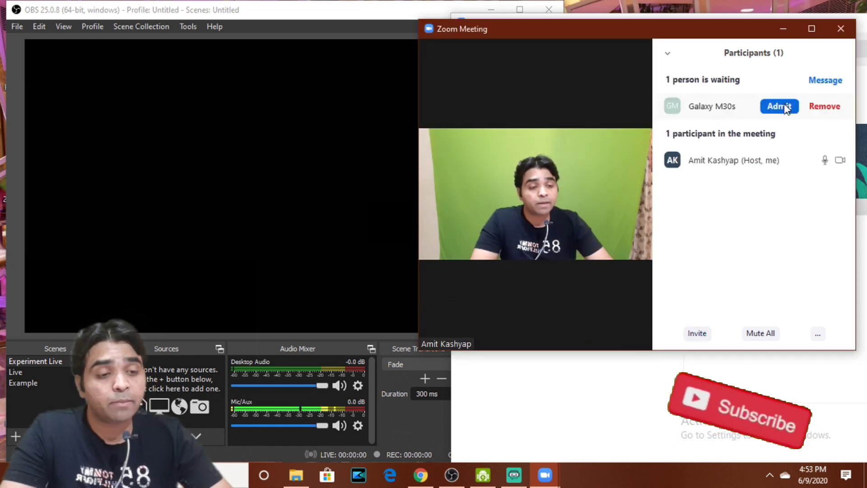
left_click(780, 106)
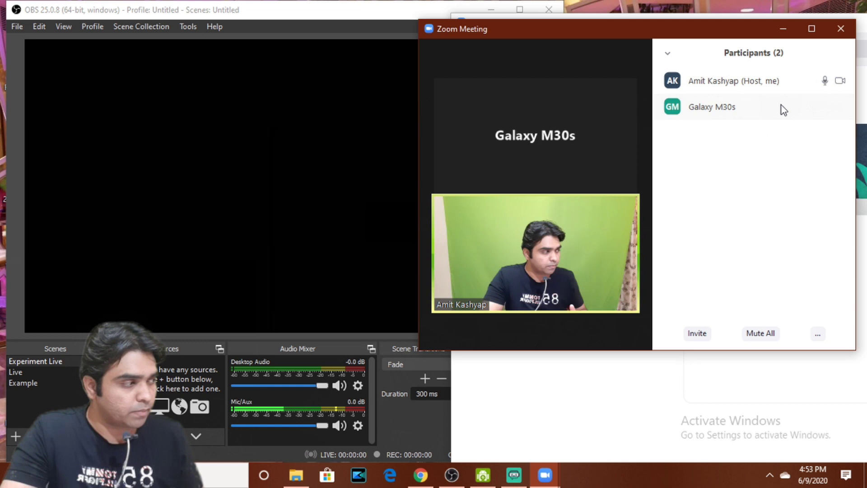
mouse_move(782, 104)
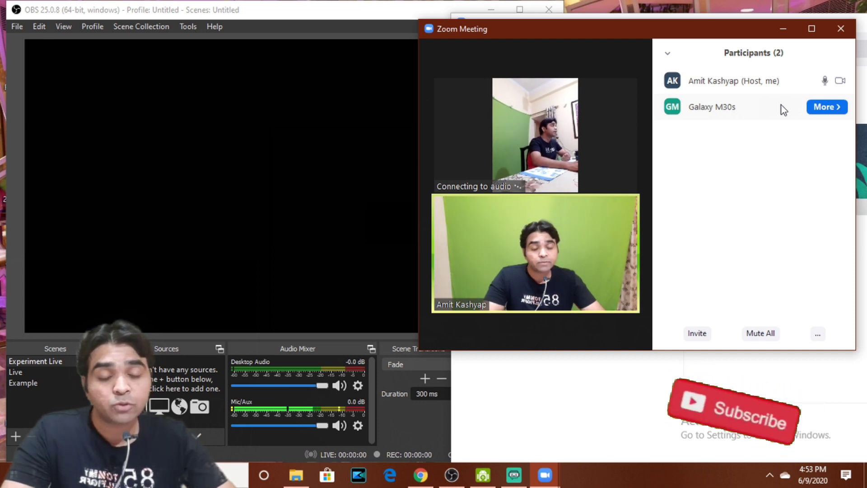
Switch to OBS, maximize it, add a Window Capture source of the Zoom Meeting window, and move it towards the canvas centre
left_click(248, 181)
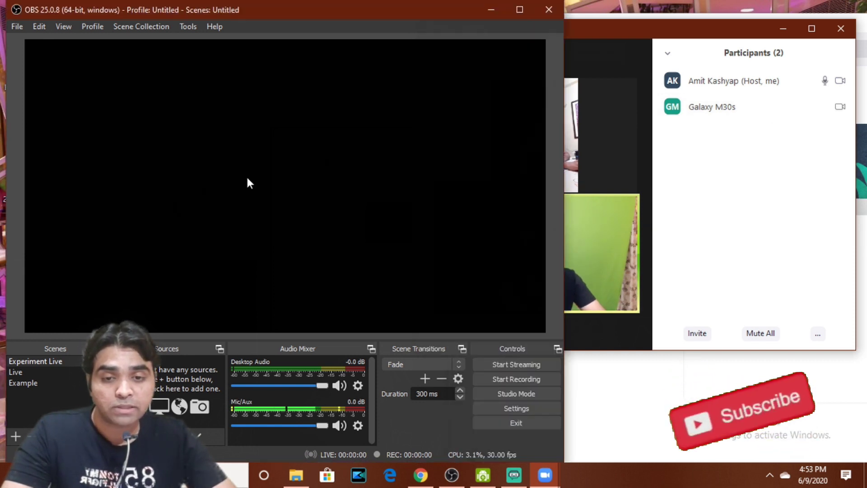
left_click(519, 10)
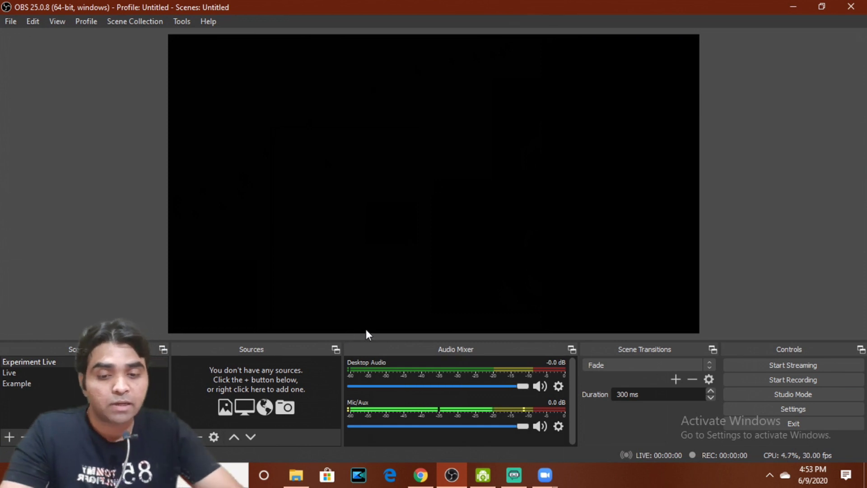
left_click(184, 436)
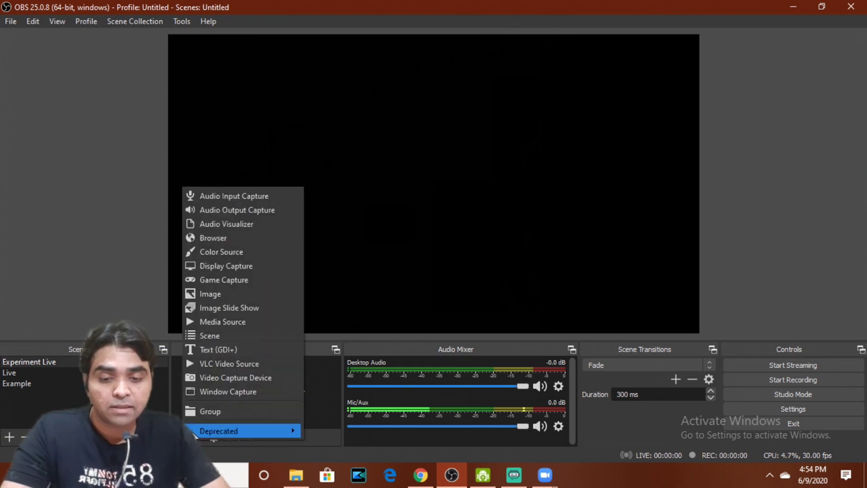
left_click(245, 388)
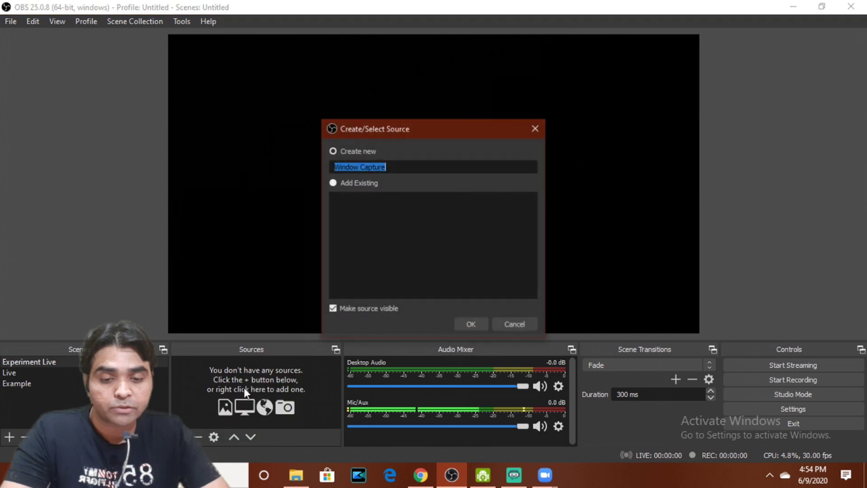
left_click(471, 323)
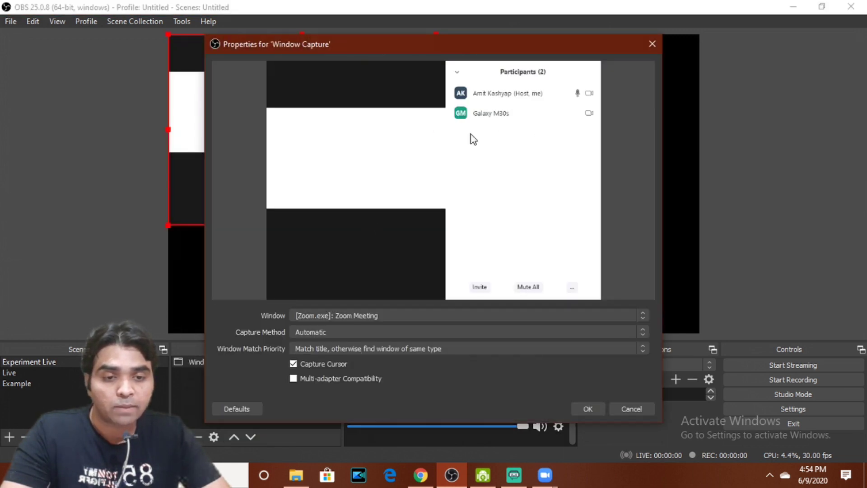
left_click(589, 409)
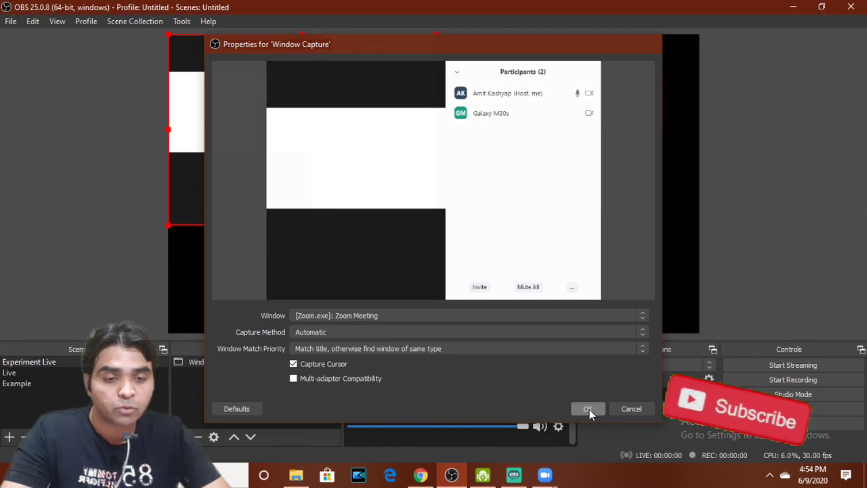
left_click_drag(272, 116, 367, 145)
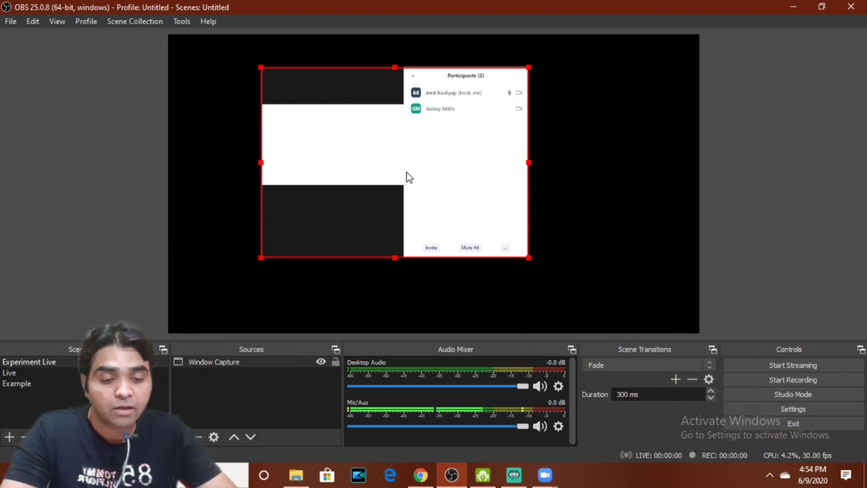
Switch to the Zoom Meeting window, hide its participants list, and move it beside the captured image in OBS
mouse_move(541, 484)
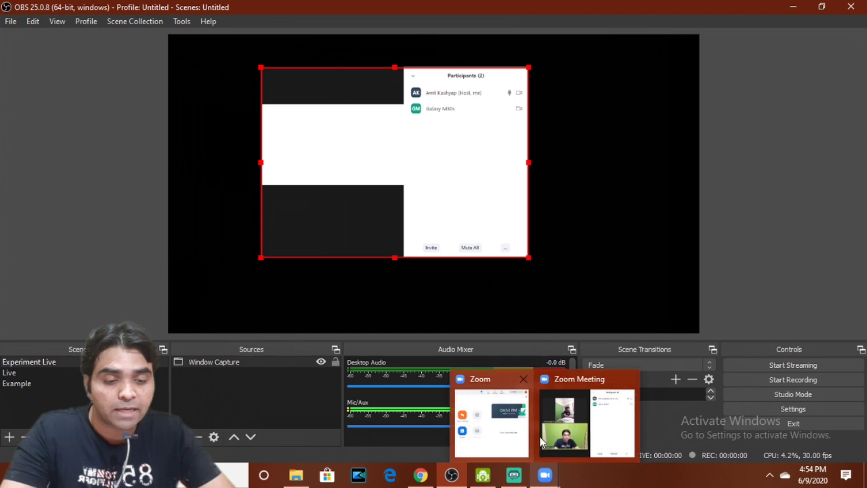
left_click(577, 421)
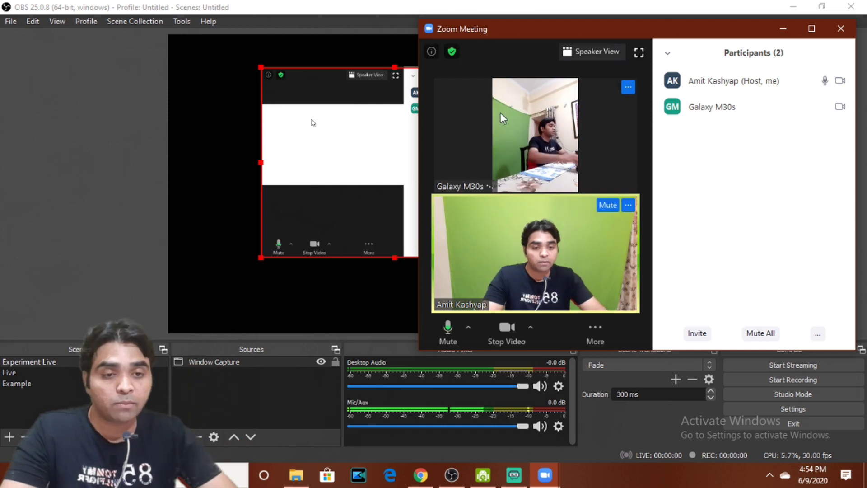
left_click(592, 330)
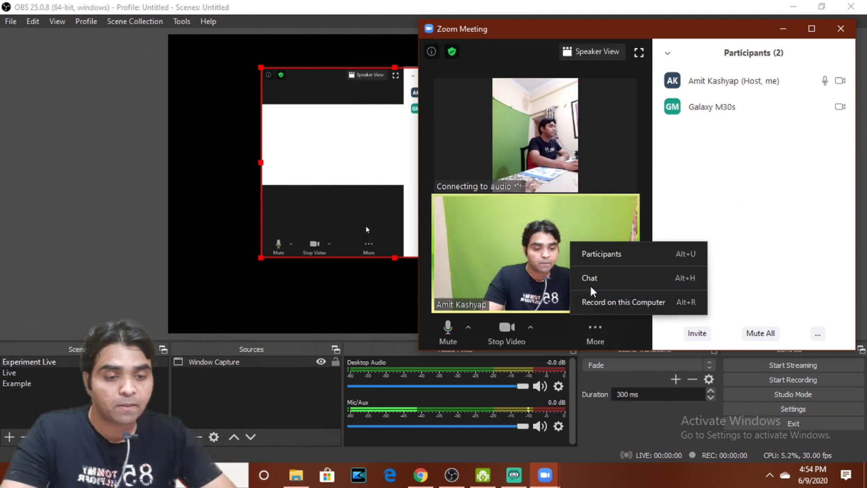
left_click(612, 256)
left_click_drag(499, 31, 686, 32)
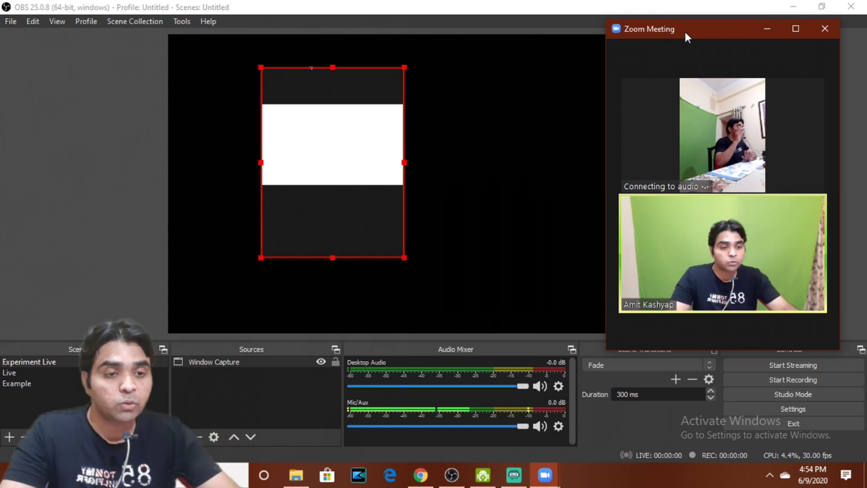
Move the Zoom Meeting window back over the OBS canvas and end the meeting
mouse_move(701, 31)
left_click_drag(700, 27, 468, 28)
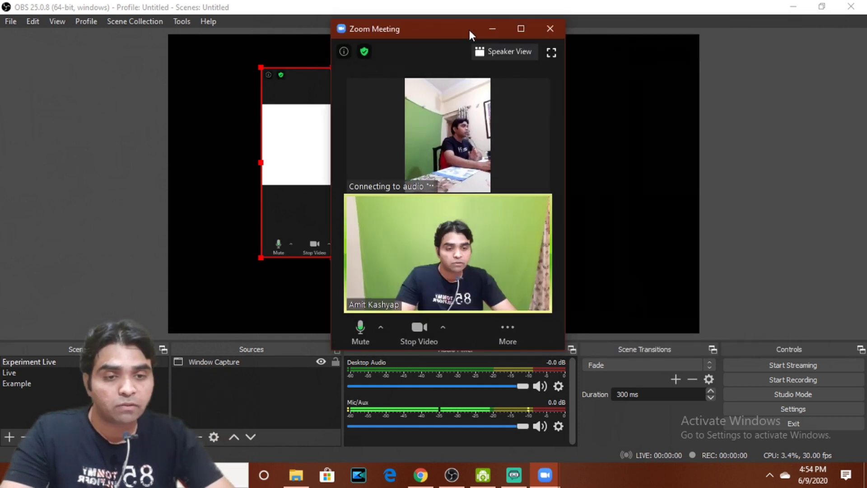
left_click(549, 30)
left_click(501, 59)
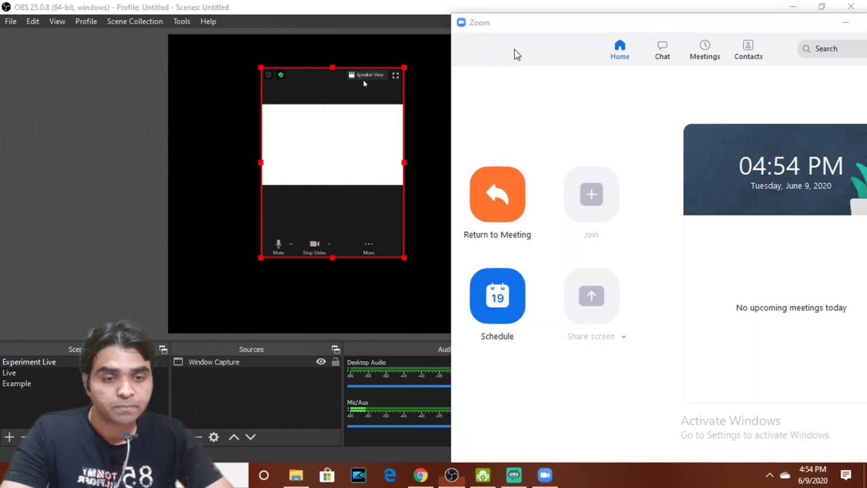
Set the Video Rendering Method to Direct3D11 in Zoom's advanced video settings, then close the settings and the Zoom window
left_click_drag(706, 28, 561, 20)
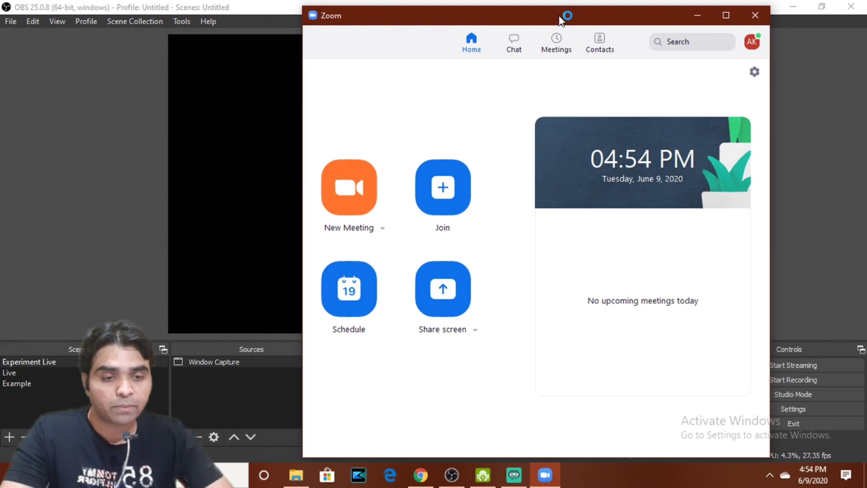
left_click(754, 73)
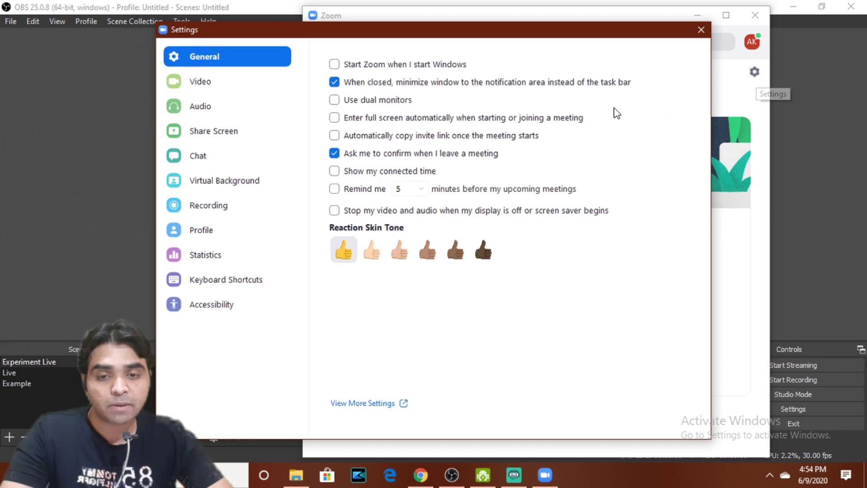
left_click(232, 82)
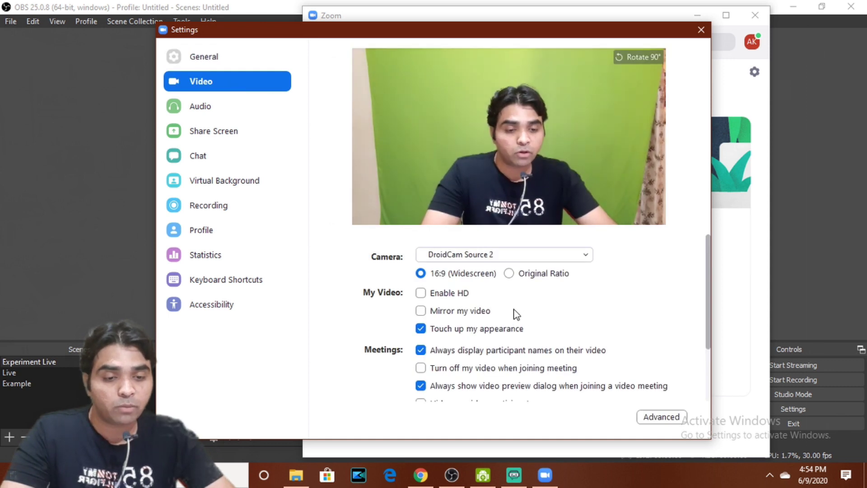
left_click(660, 418)
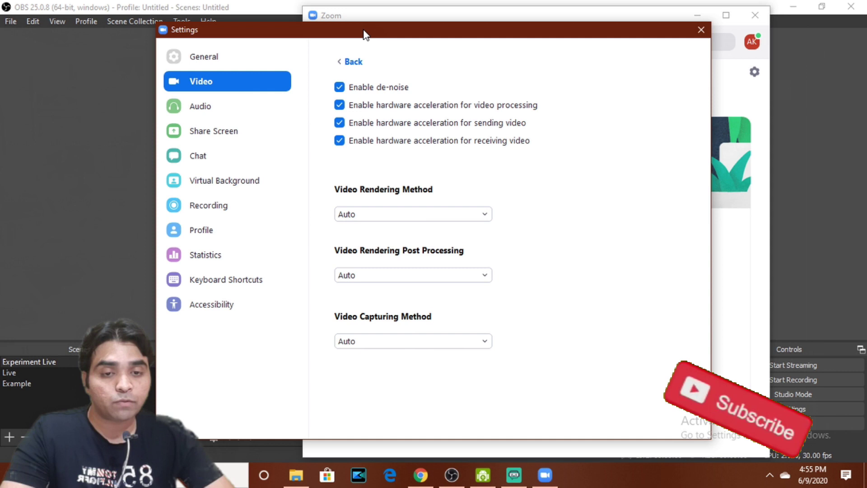
left_click_drag(363, 32, 441, 34)
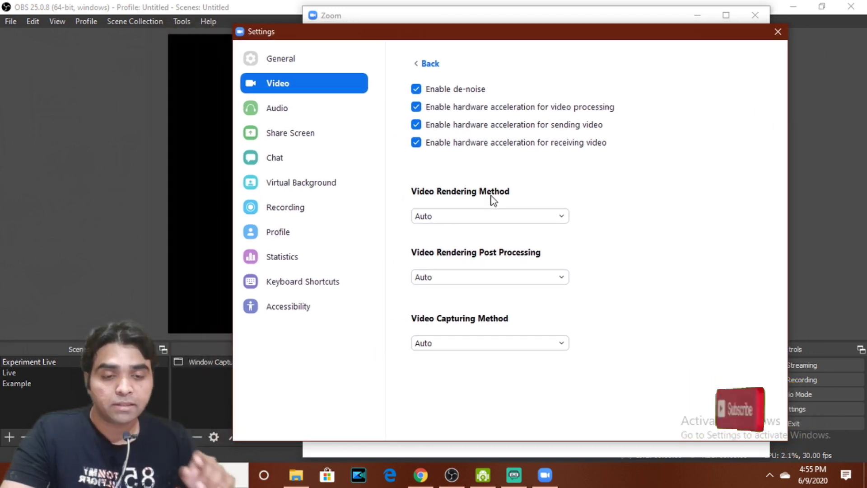
left_click(516, 217)
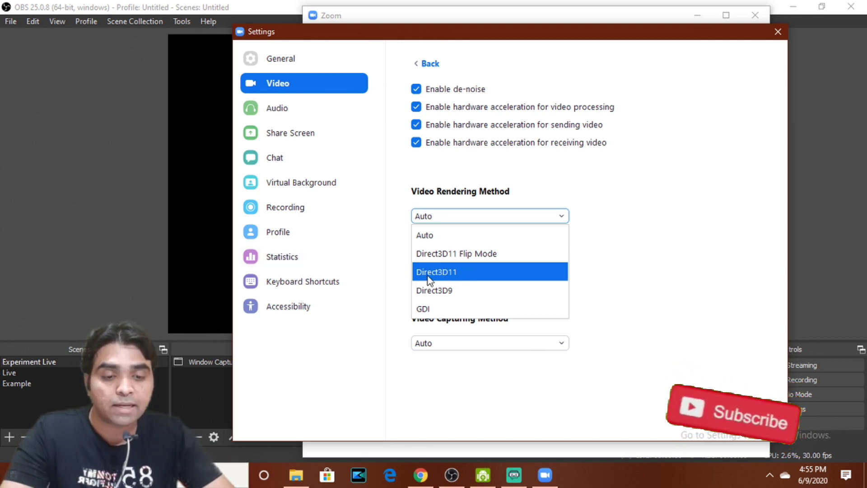
left_click(440, 277)
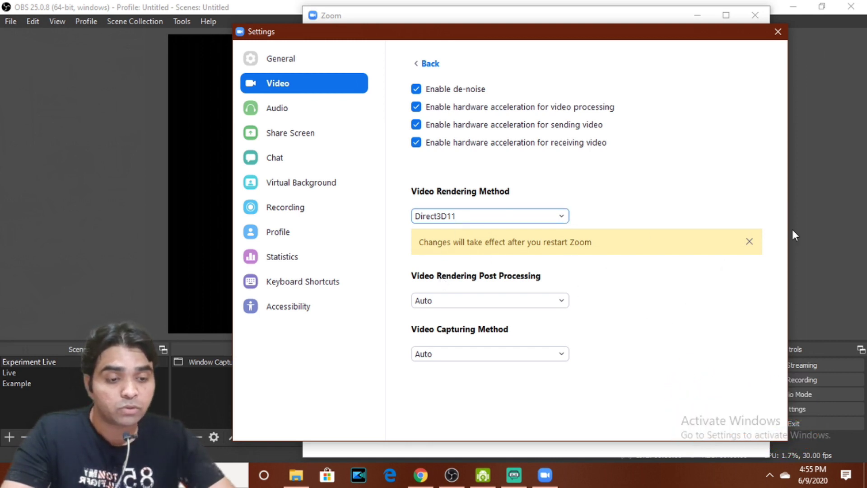
left_click(777, 32)
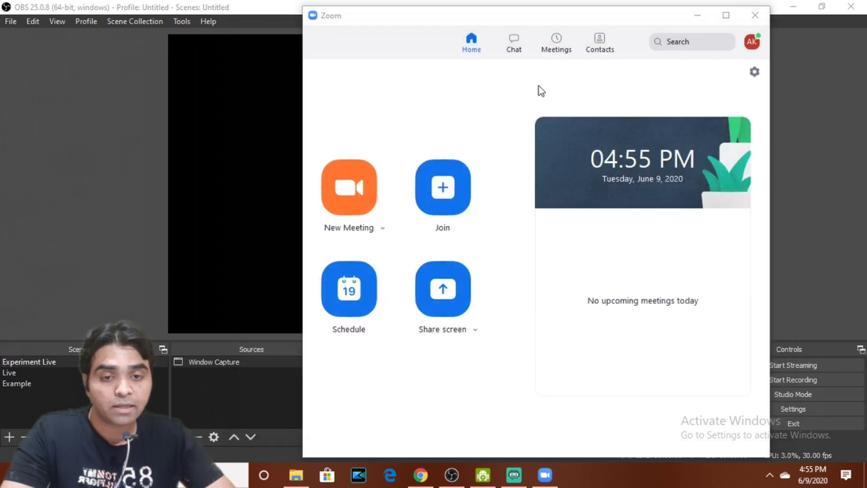
left_click(756, 18)
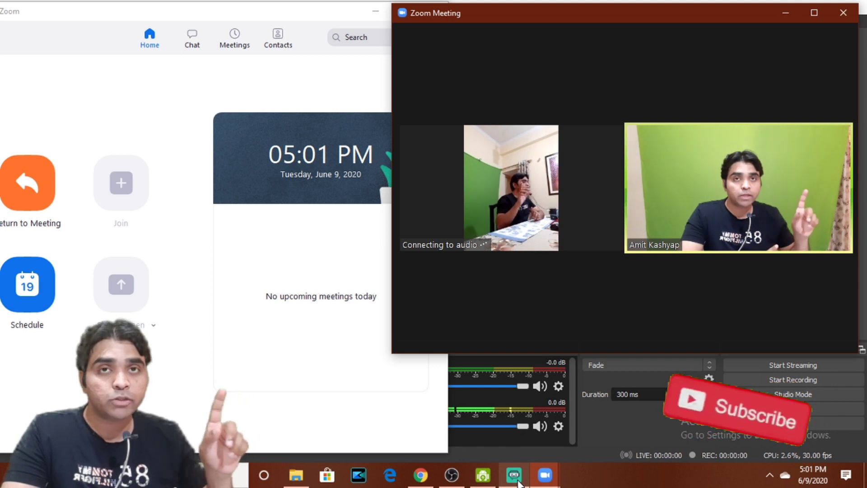
Switch to OBS and add a new Window Capture source of the [Zoom.exe]: Zoom Meeting window to the Experiment Live scene
left_click(602, 441)
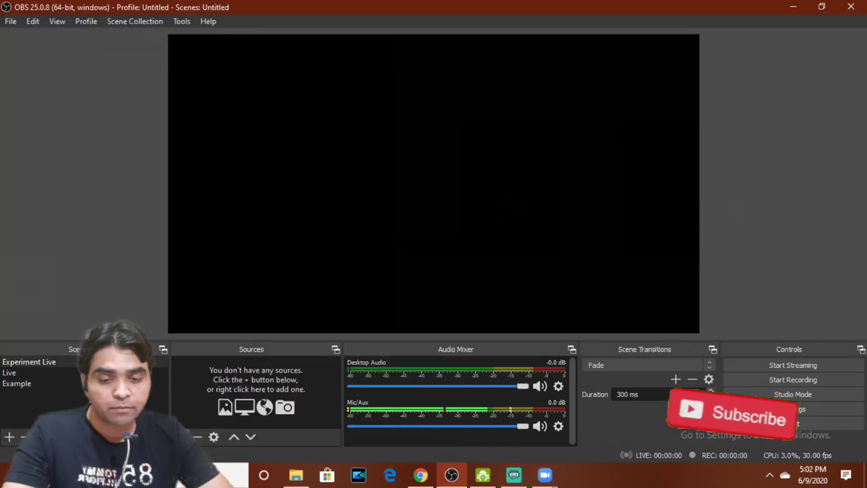
left_click(183, 437)
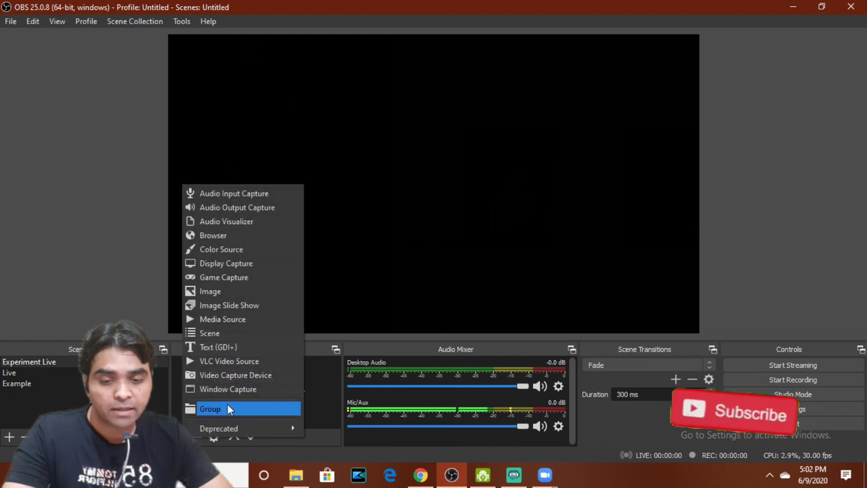
left_click(246, 388)
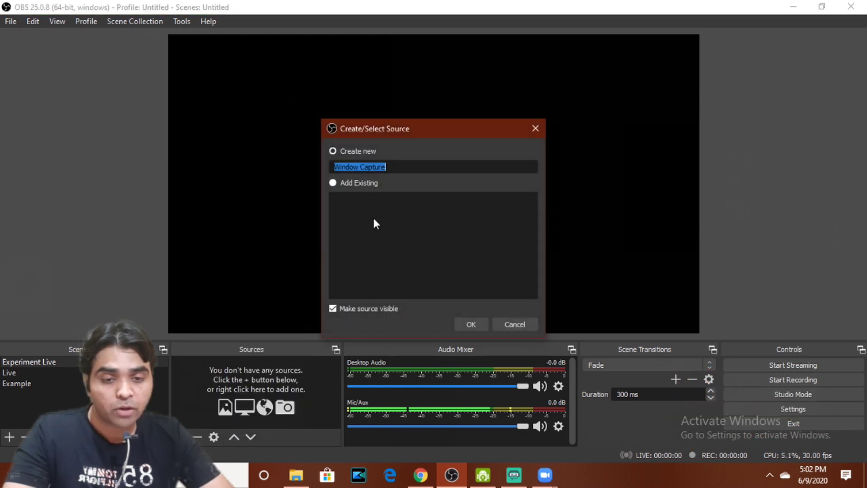
left_click(470, 326)
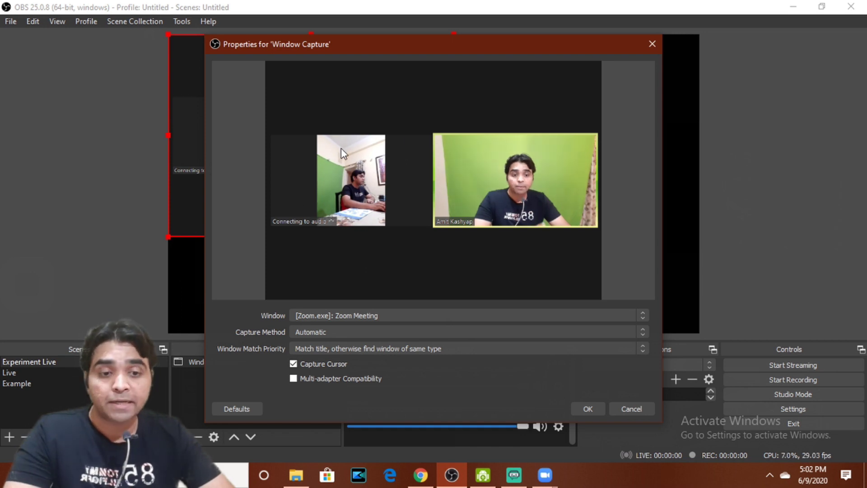
left_click(586, 409)
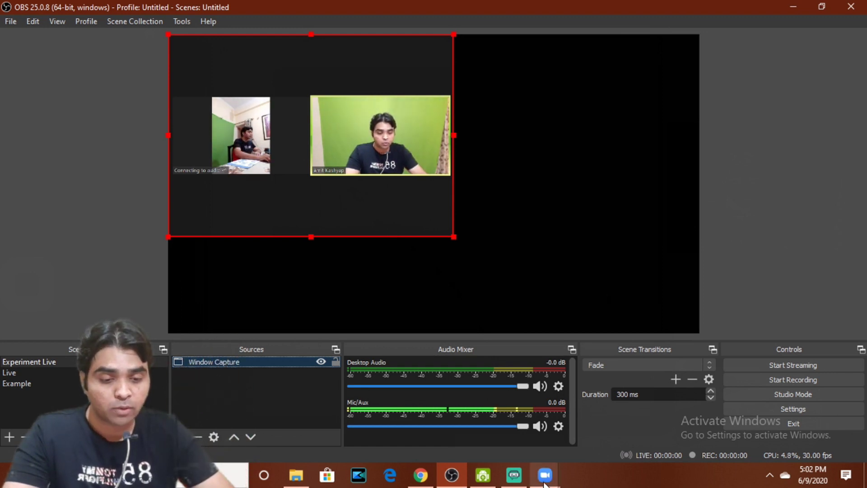
Switch to the Zoom Meeting window, shrink it, and place it beside the captured image in OBS
mouse_move(546, 482)
left_click(581, 440)
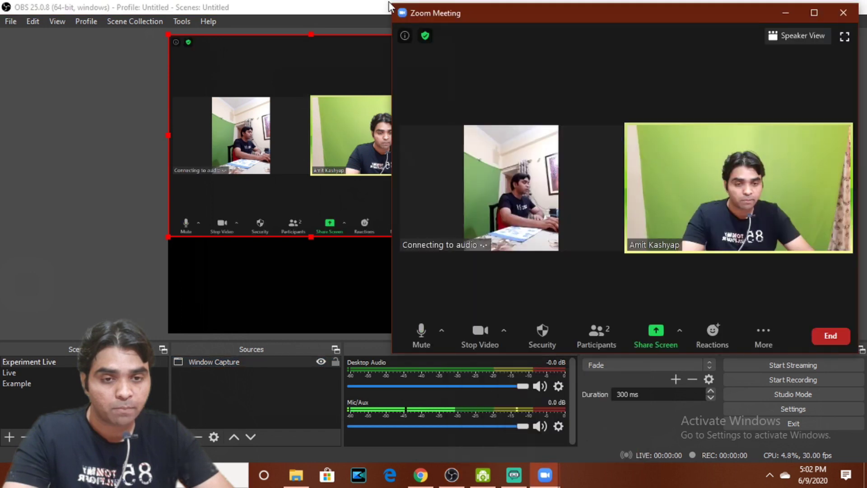
left_click_drag(390, 6, 493, 18)
mouse_move(627, 23)
left_mouse_down()
mouse_move(628, 39)
mouse_move(623, 29)
left_mouse_up()
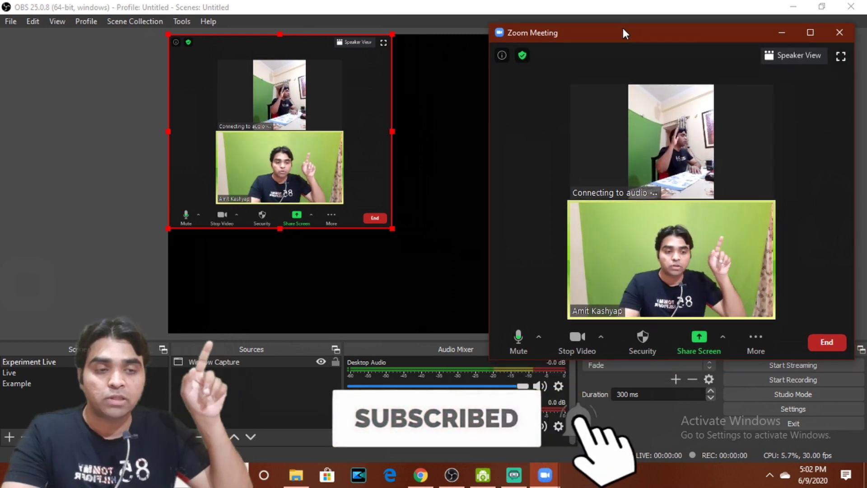